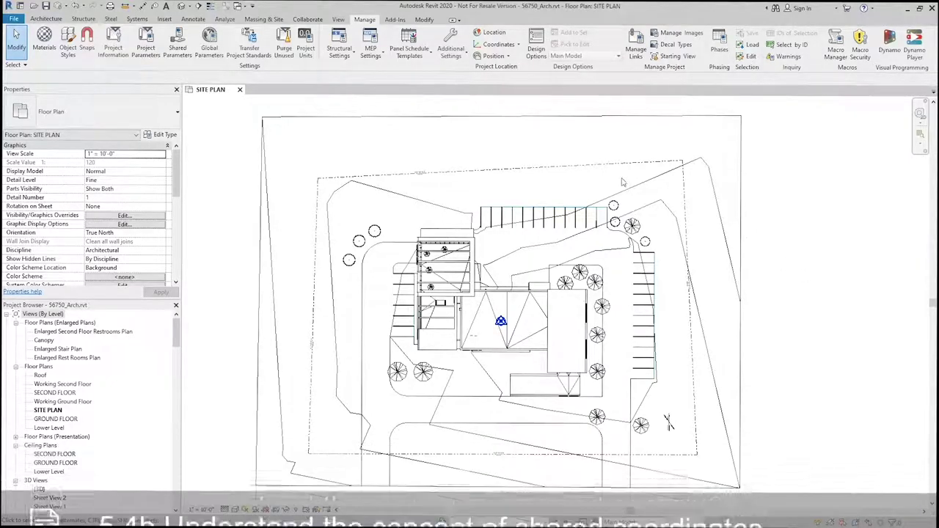
Link the 6.3 - Site Topo.dwg file into the site plan as a CAD link
click(164, 19)
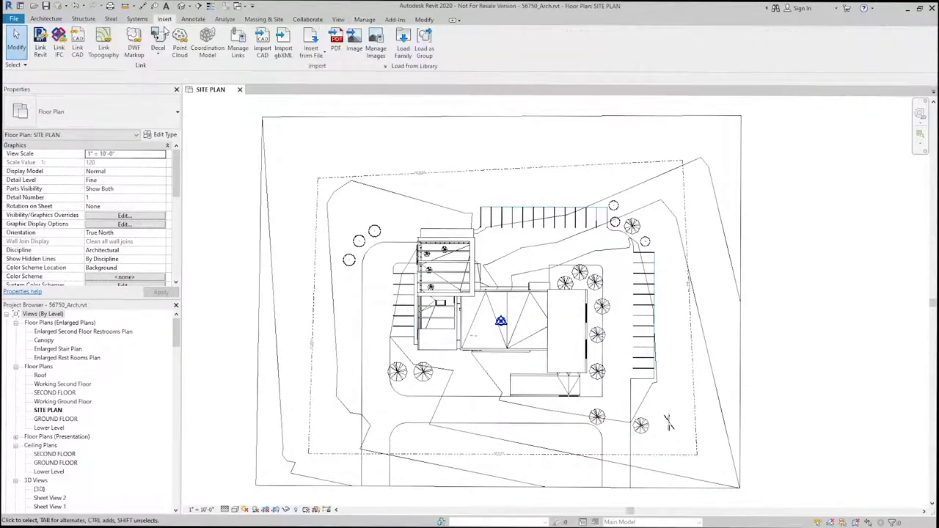
click(77, 50)
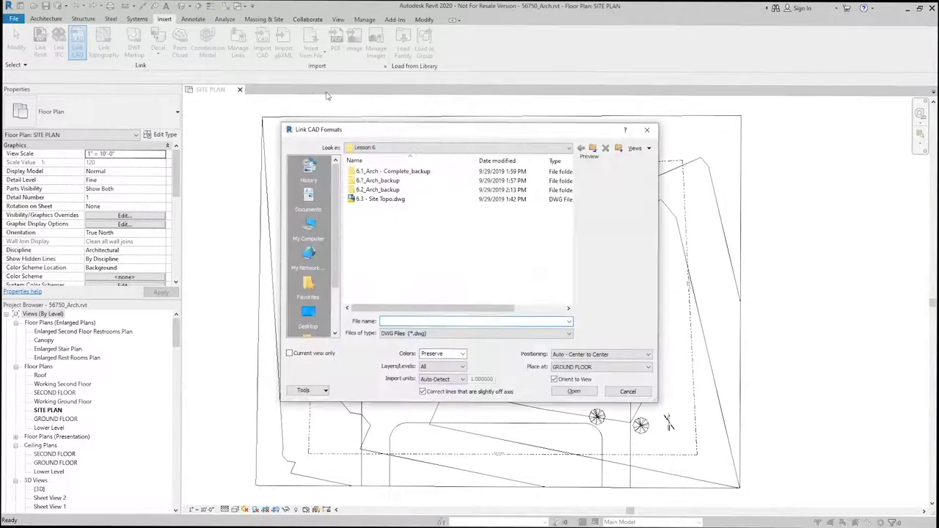
click(397, 200)
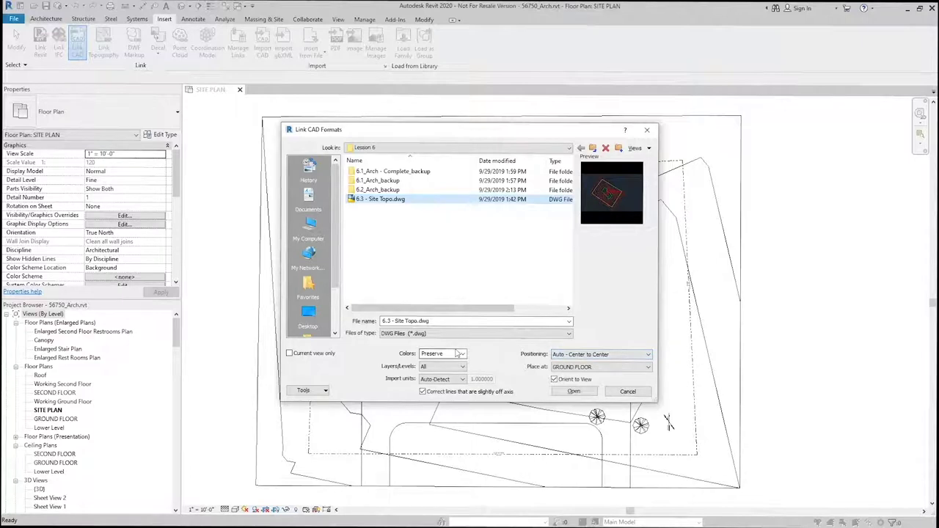
click(571, 392)
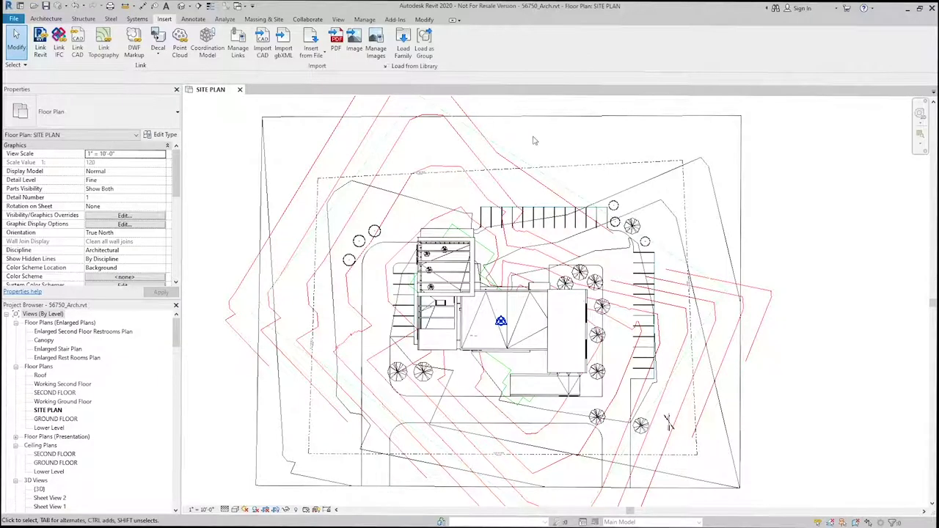
Acquire shared coordinates from the linked 6.3 - Site Topo.dwg drawing
click(364, 19)
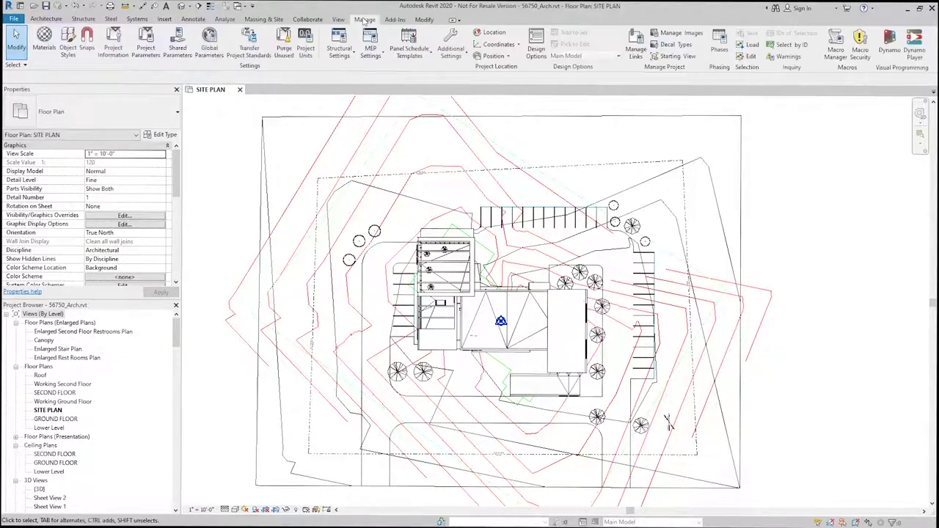
click(516, 46)
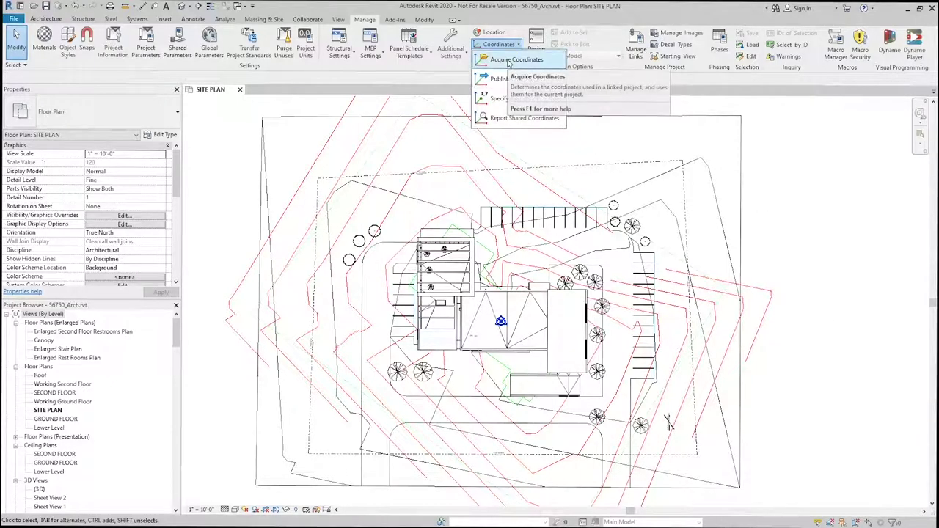
click(514, 60)
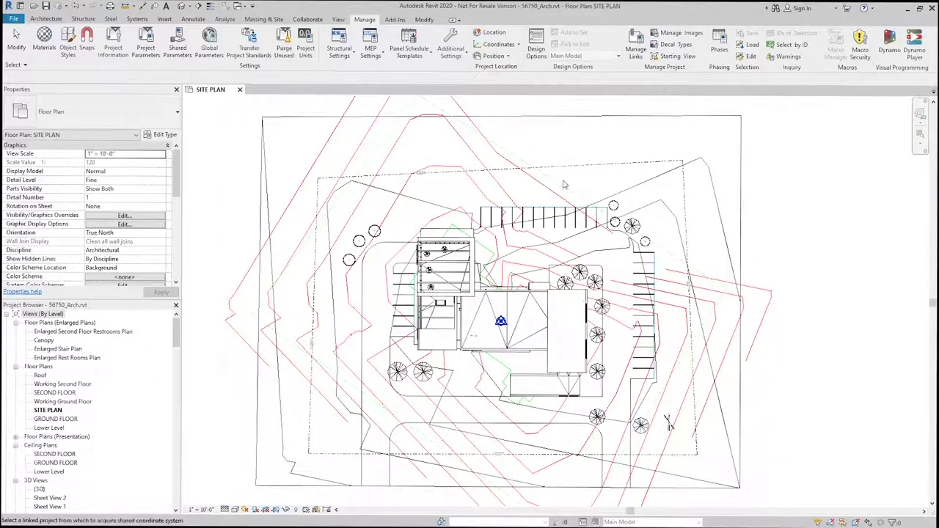
click(559, 187)
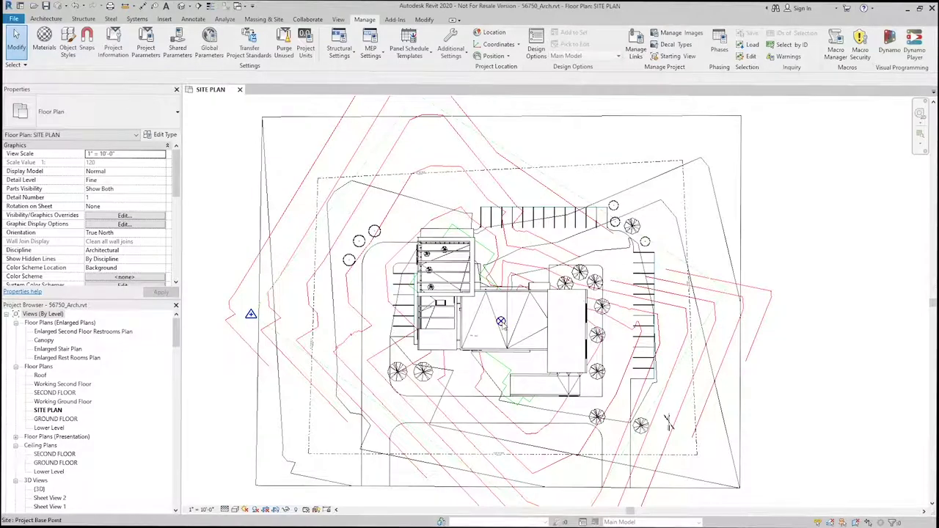
Select the project base point, then check the view's orientation options
click(501, 322)
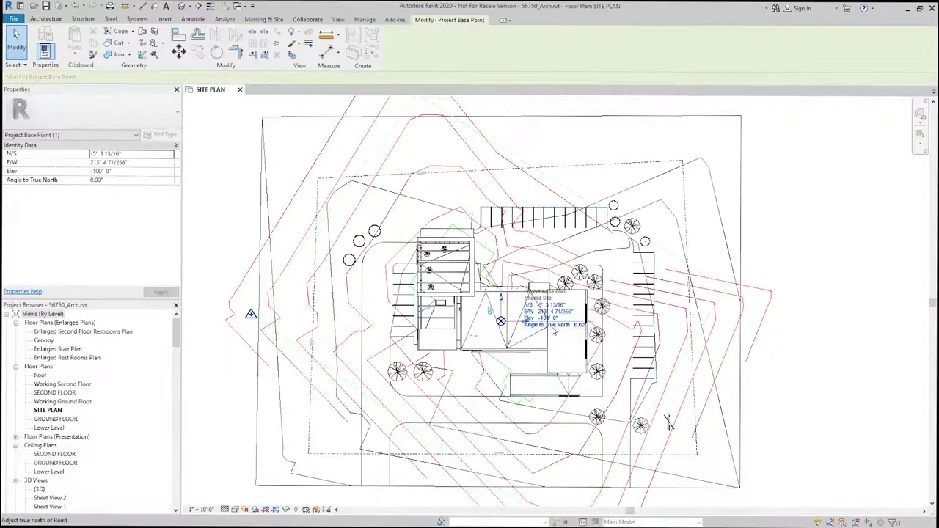
key(Escape)
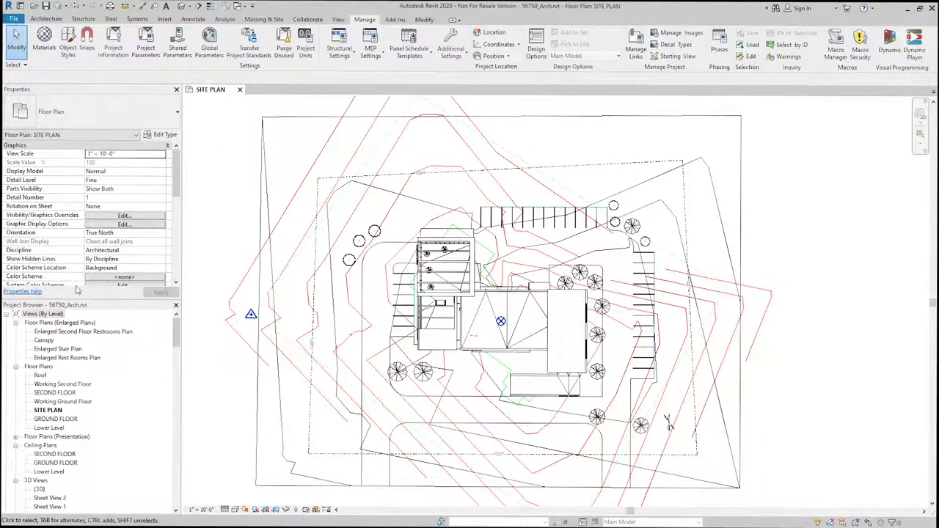
click(114, 233)
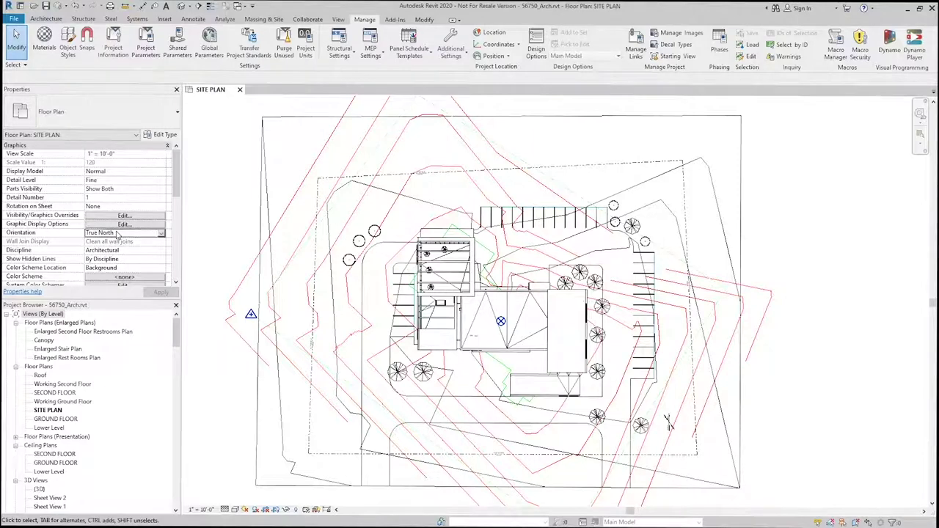
click(162, 233)
click(163, 238)
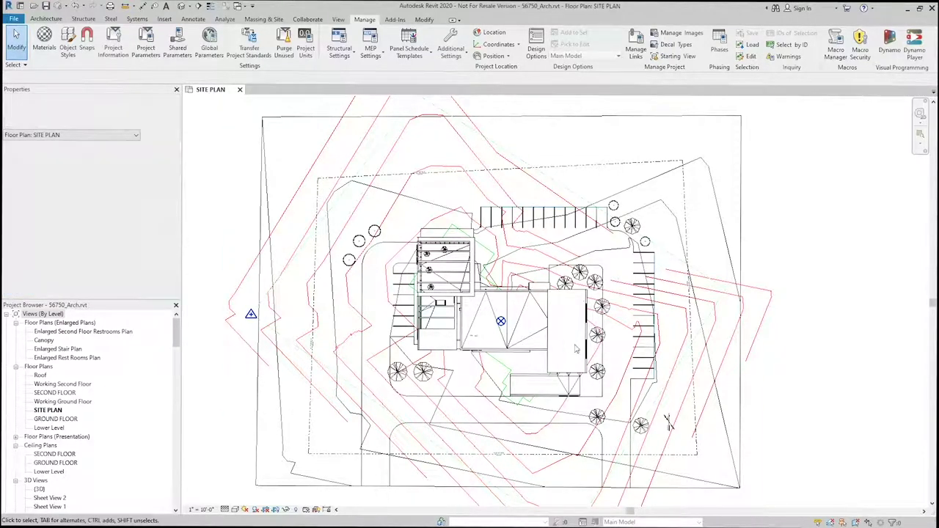
Set the project base point's Angle to True North to 35°
click(500, 322)
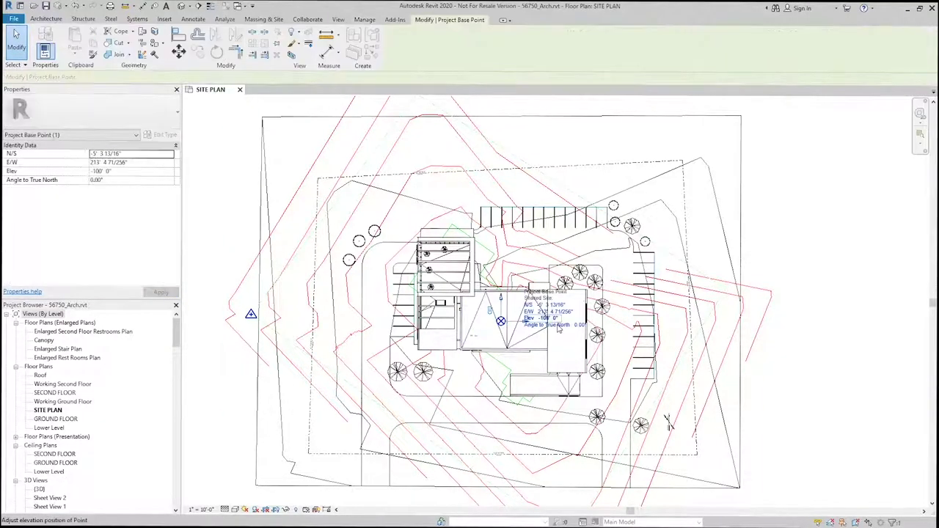
click(579, 324)
key(BackSpace)
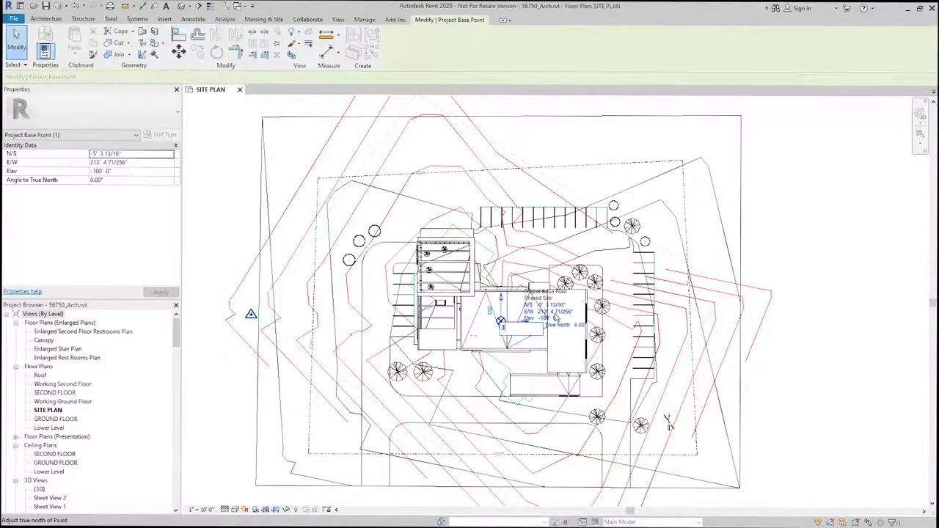
text(35)
key(Return)
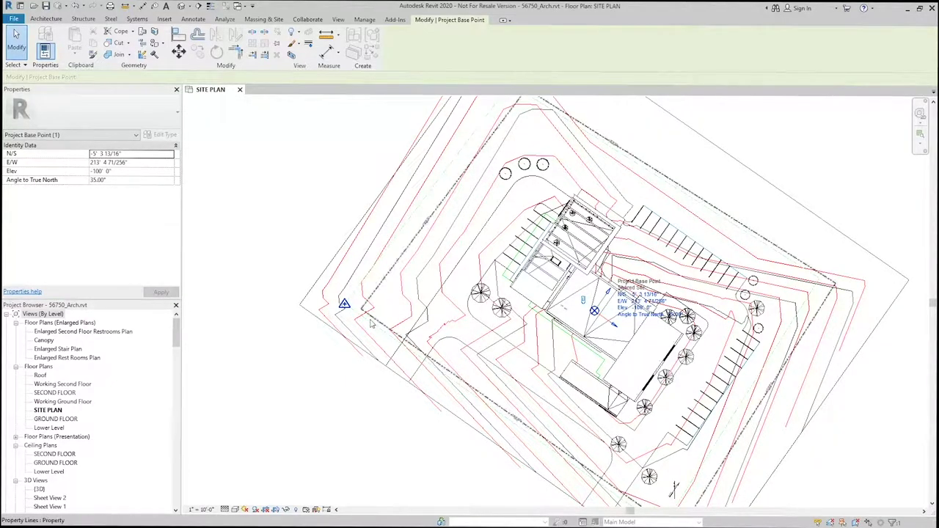
scroll(368, 317, up, 3)
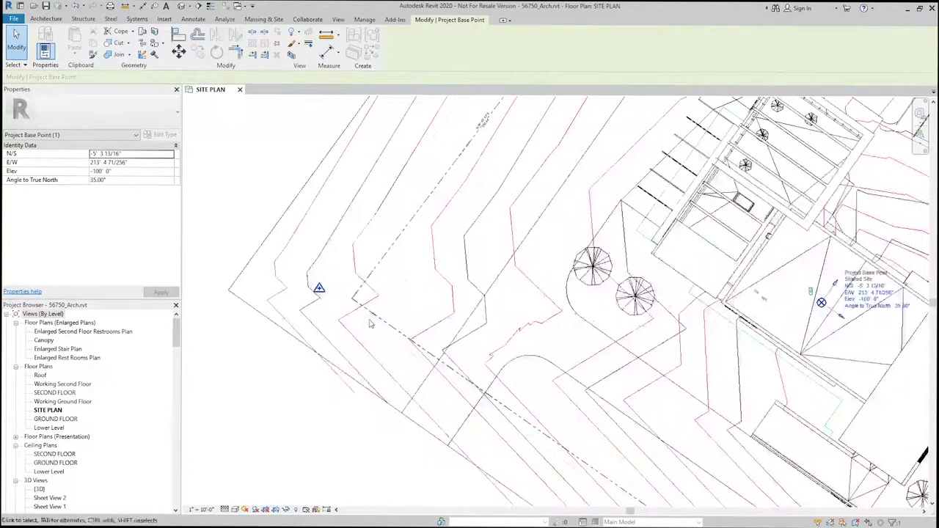
Move the survey point onto the property line corner with MV
click(320, 288)
scroll(339, 297, up, 2)
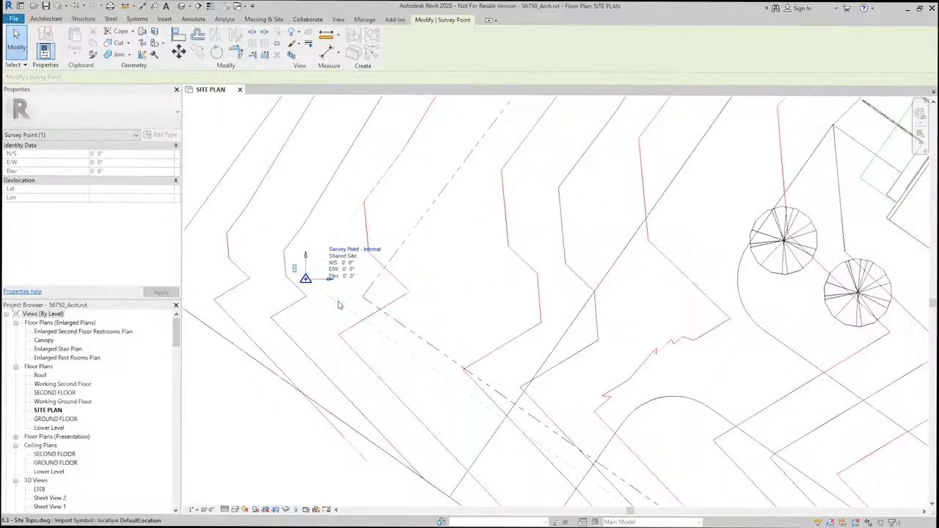
key(m)
key(v)
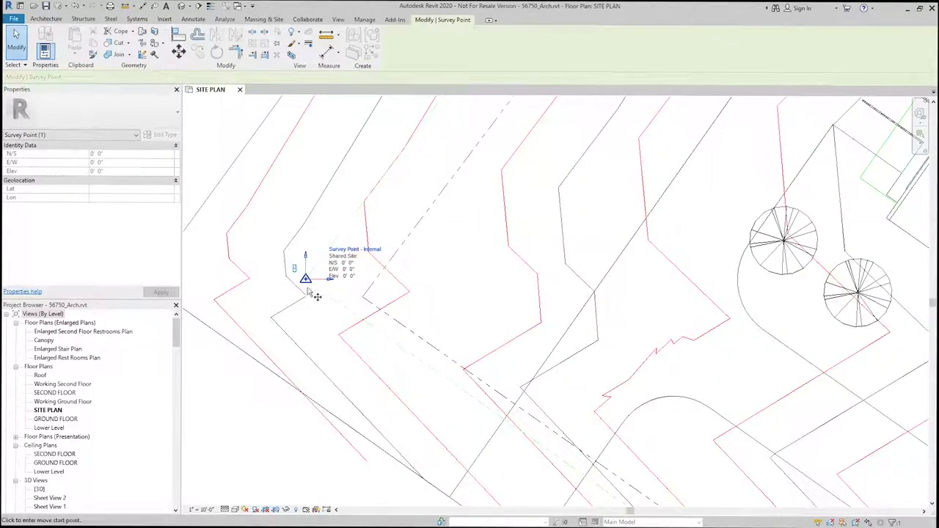
click(306, 280)
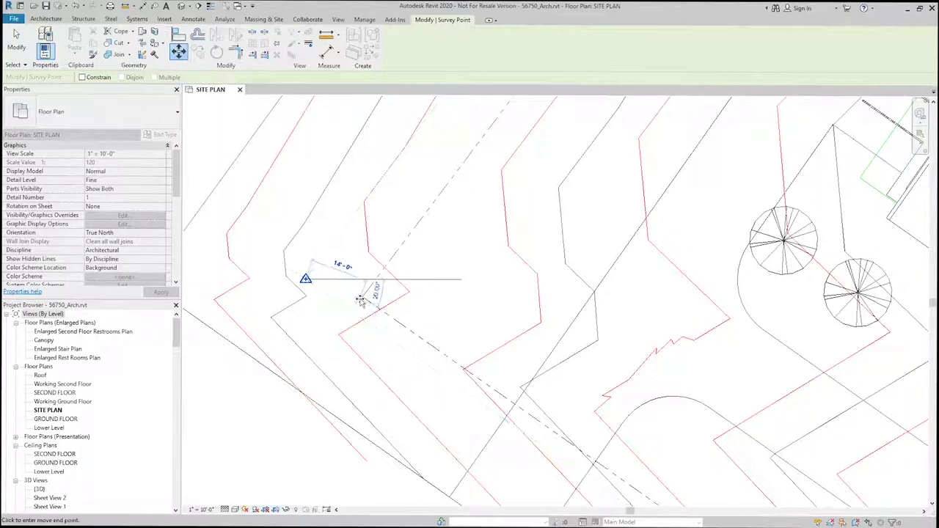
click(450, 316)
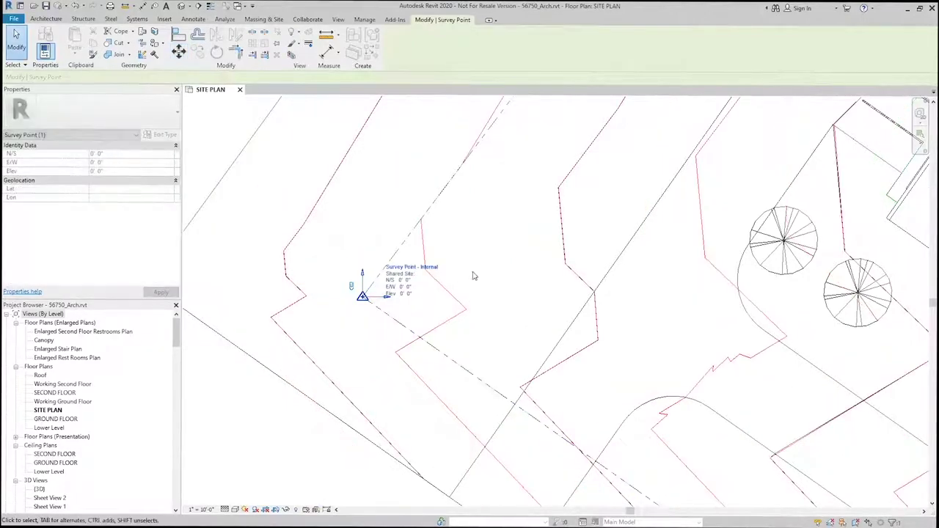
Pan the site plan to bring the project base point into view
scroll(474, 272, down, 3)
scroll(514, 278, up, 3)
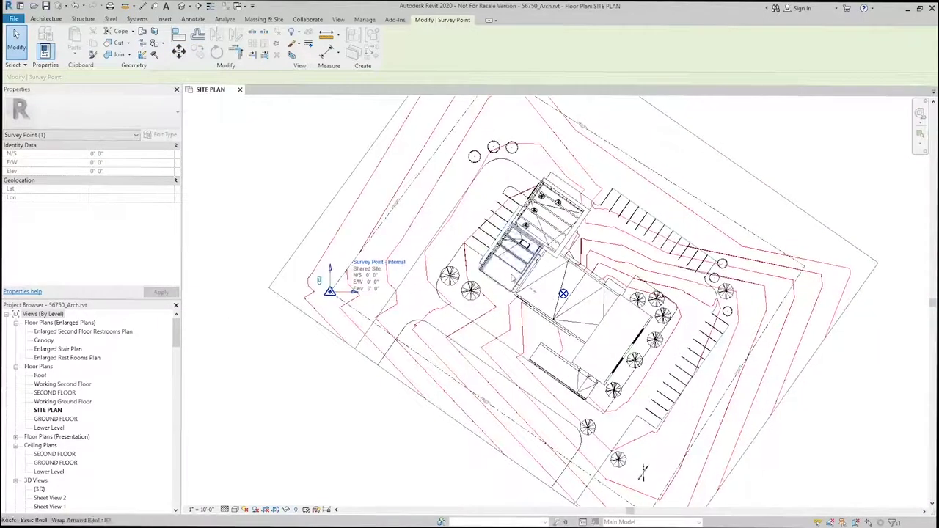
middle_drag(400, 304, 424, 307)
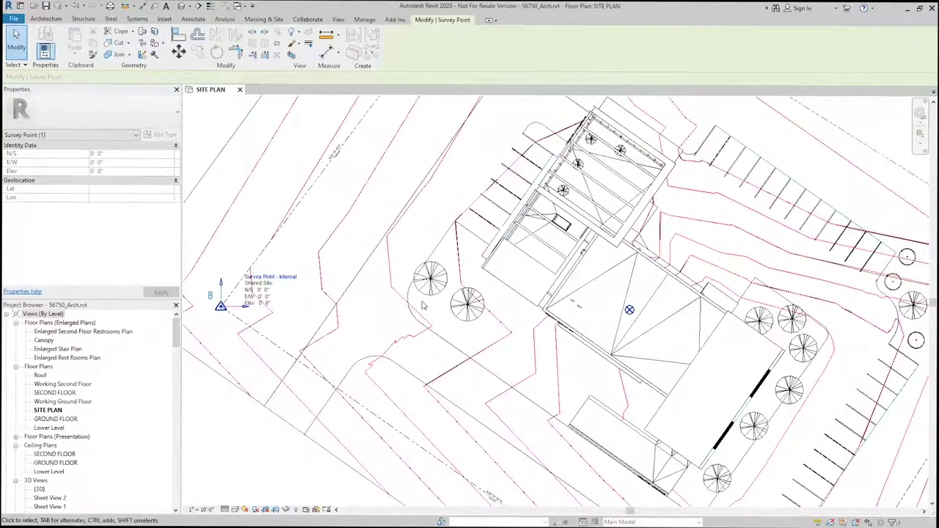
Select the project base point and pan the site plan toward the building
click(630, 311)
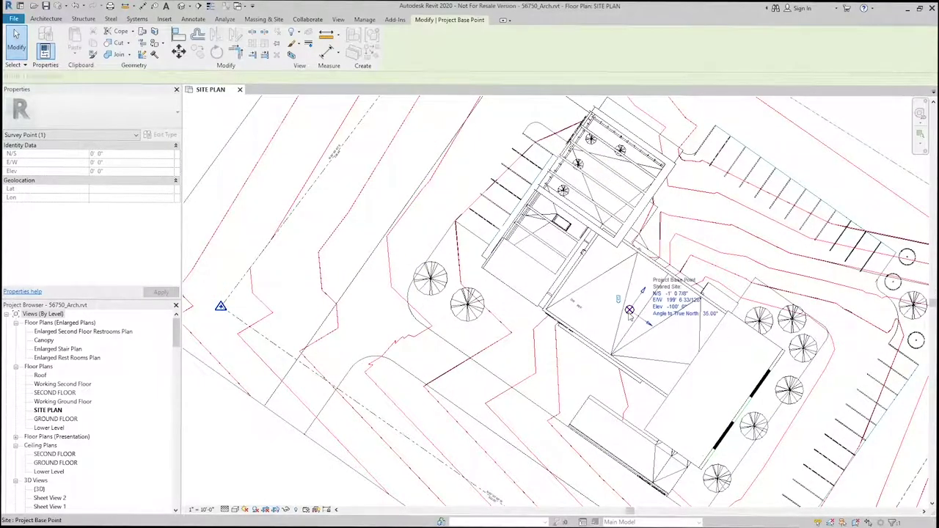
scroll(630, 310, up, 1)
middle_drag(618, 298, 560, 308)
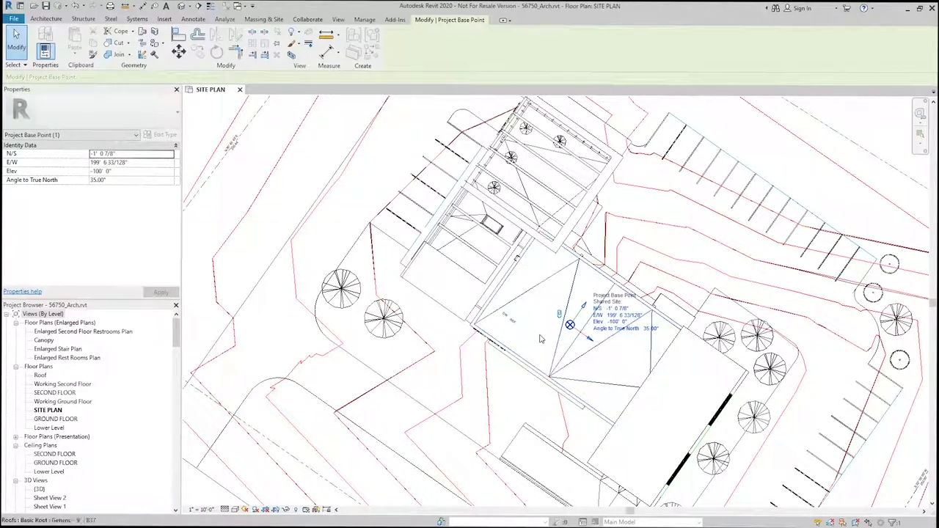
middle_drag(543, 330, 736, 327)
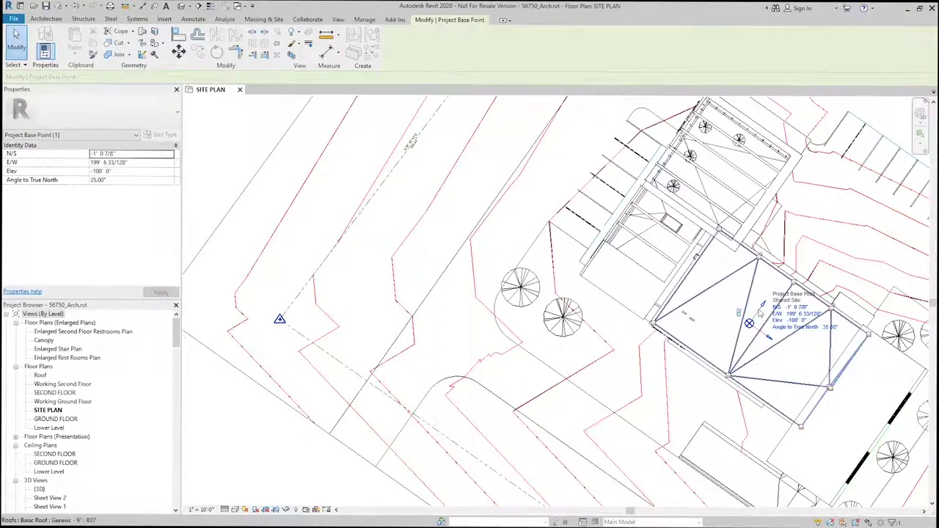
Move the project base point onto the exterior wall corner, giving E/W 156' 10 125/256"
key(m)
key(v)
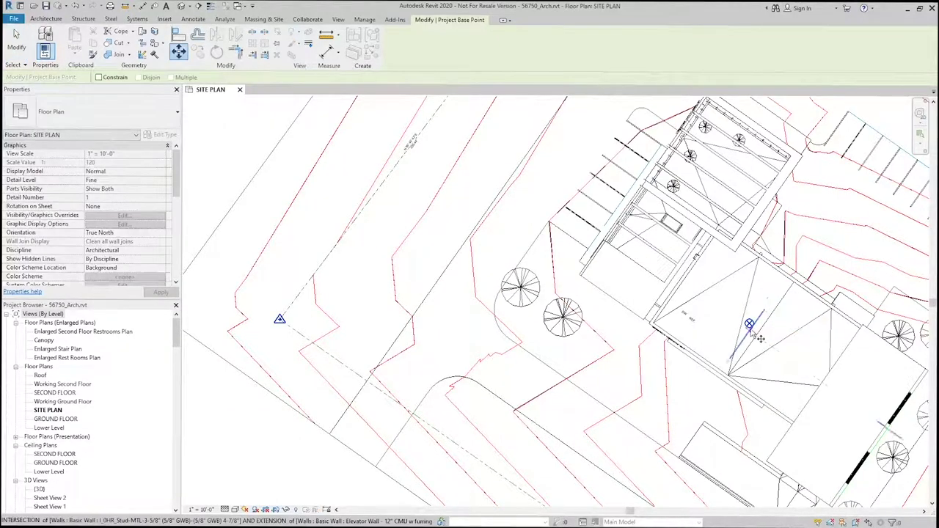
scroll(751, 321, up, 3)
click(748, 320)
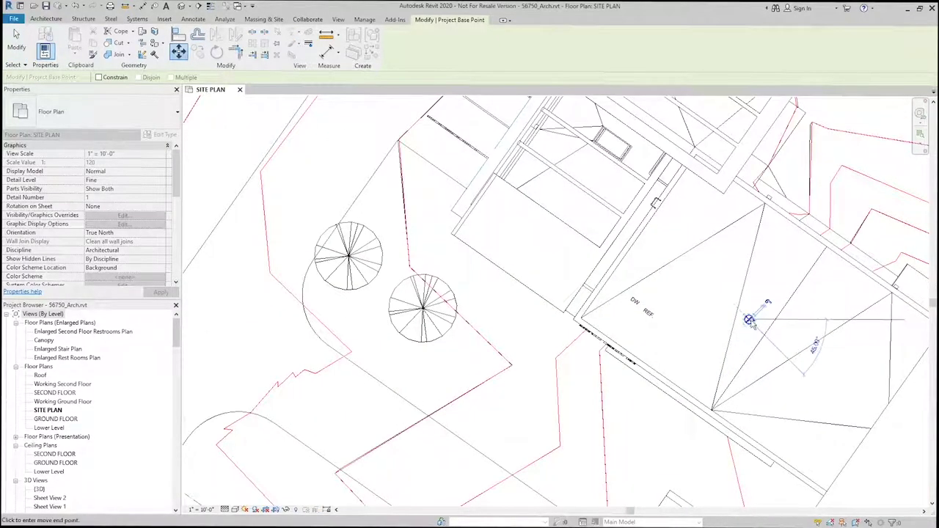
scroll(569, 327, up, 3)
click(570, 323)
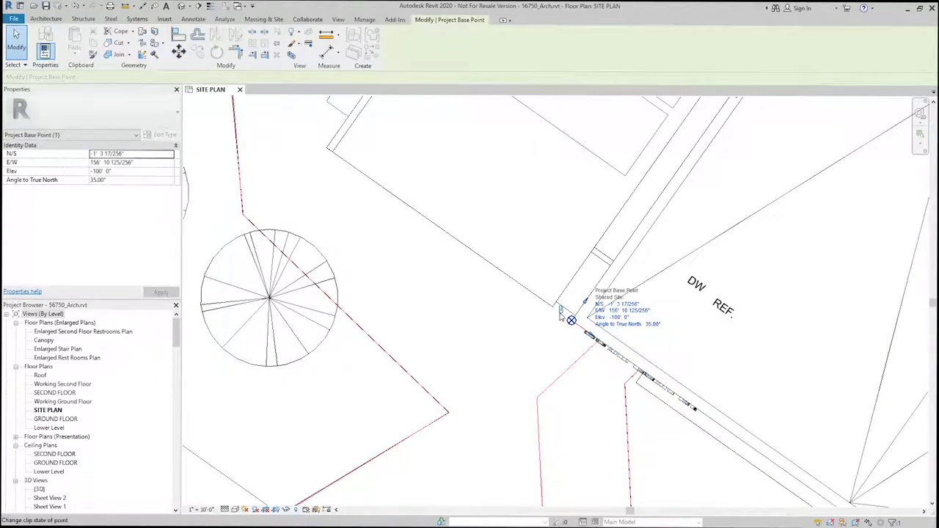
scroll(496, 389, down, 3)
key(Escape)
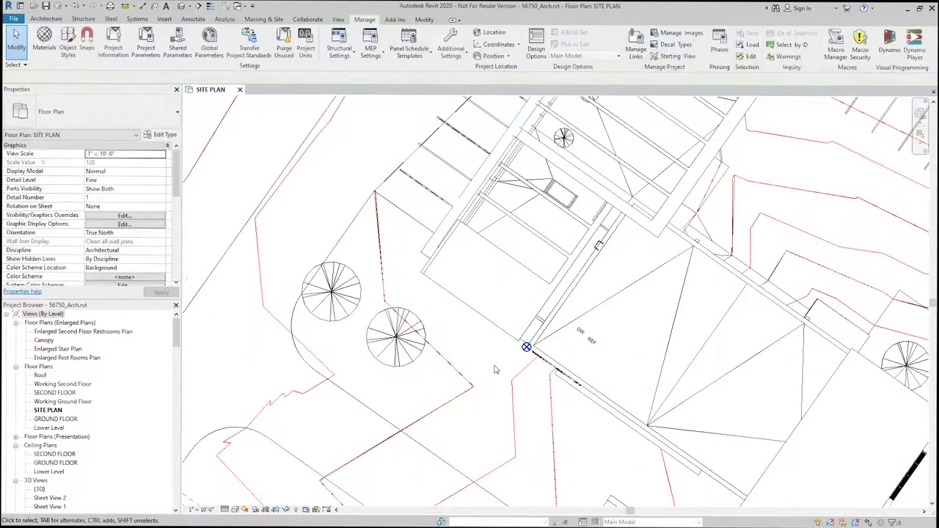
scroll(494, 369, down, 4)
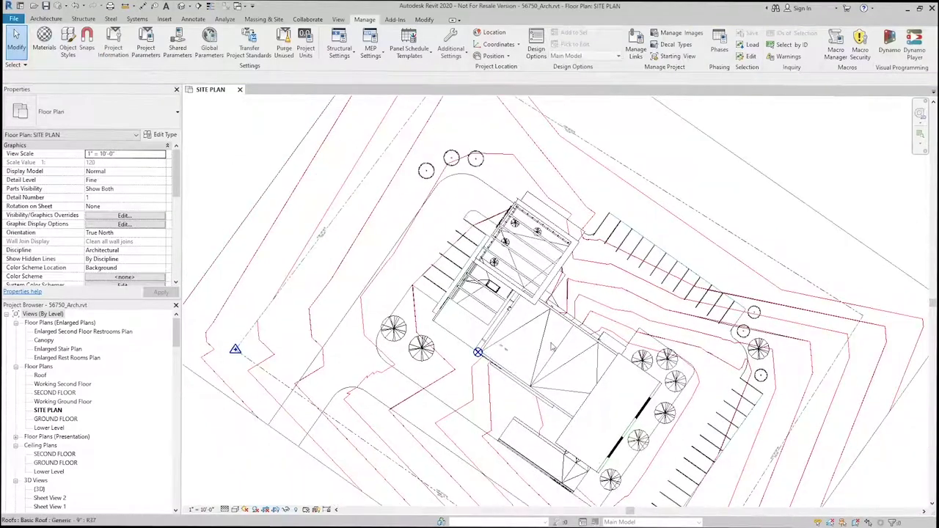
middle_drag(553, 347, 556, 312)
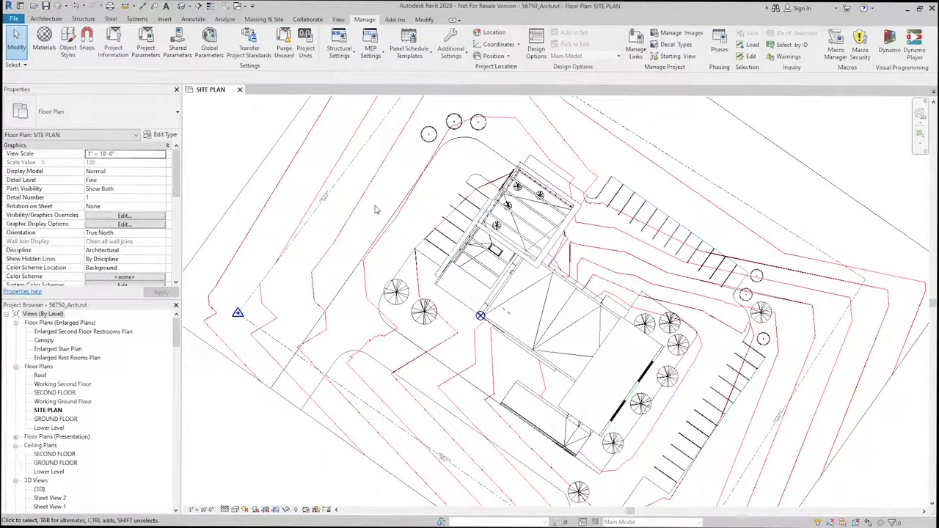
Link 56750_Struct.rvt into the site plan with Auto - Origin to Origin positioning
click(165, 19)
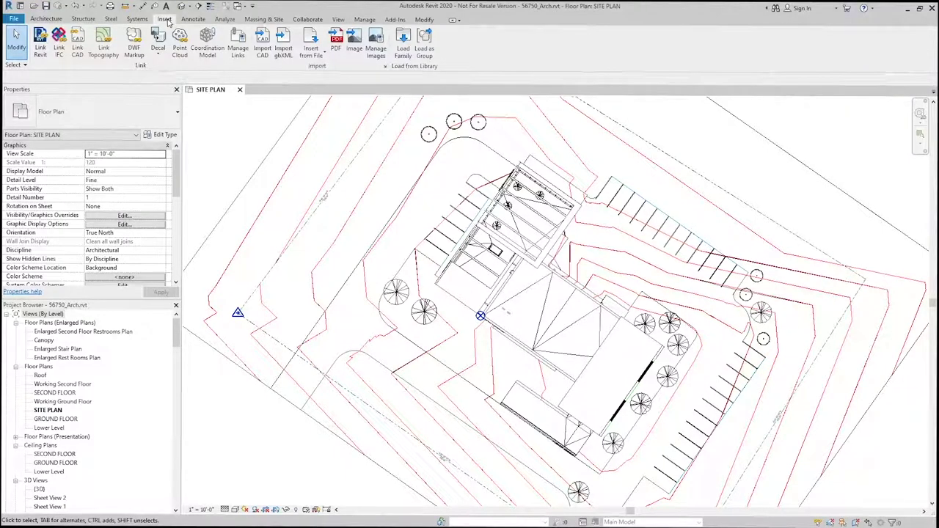
click(40, 42)
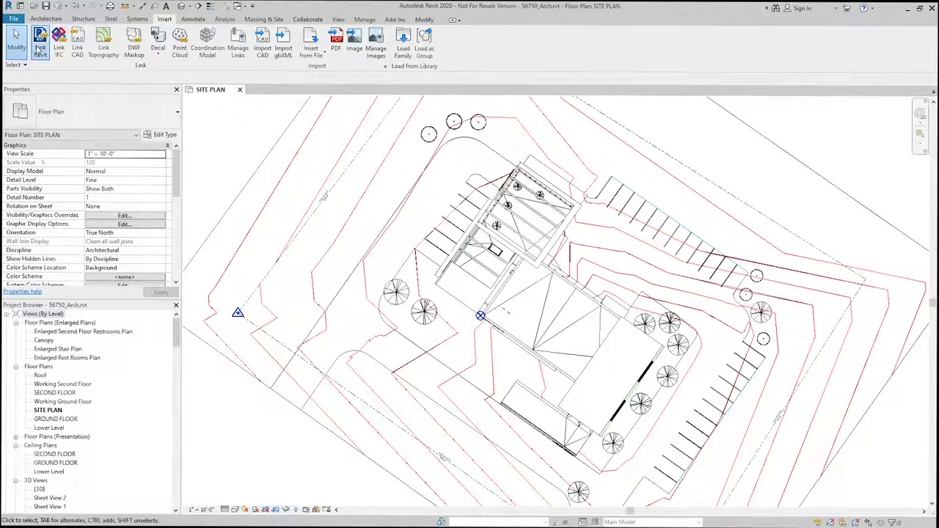
click(389, 272)
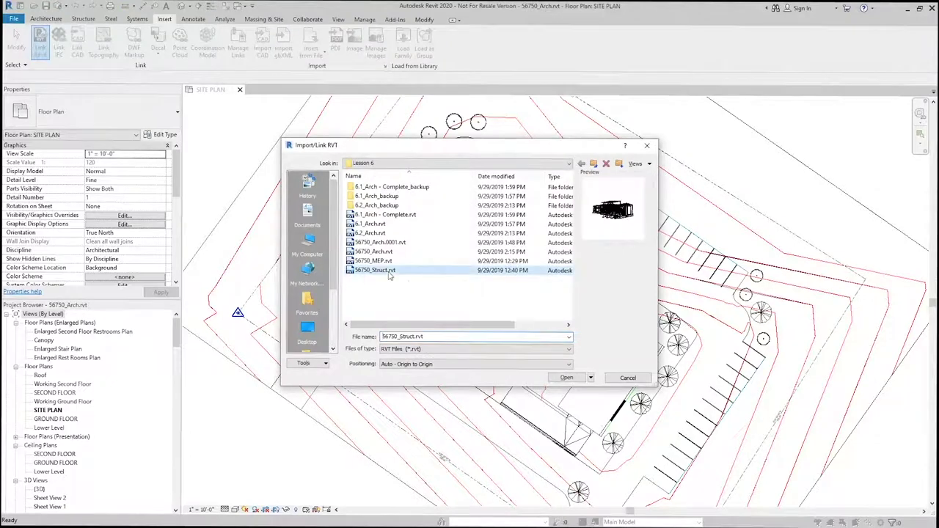
click(571, 379)
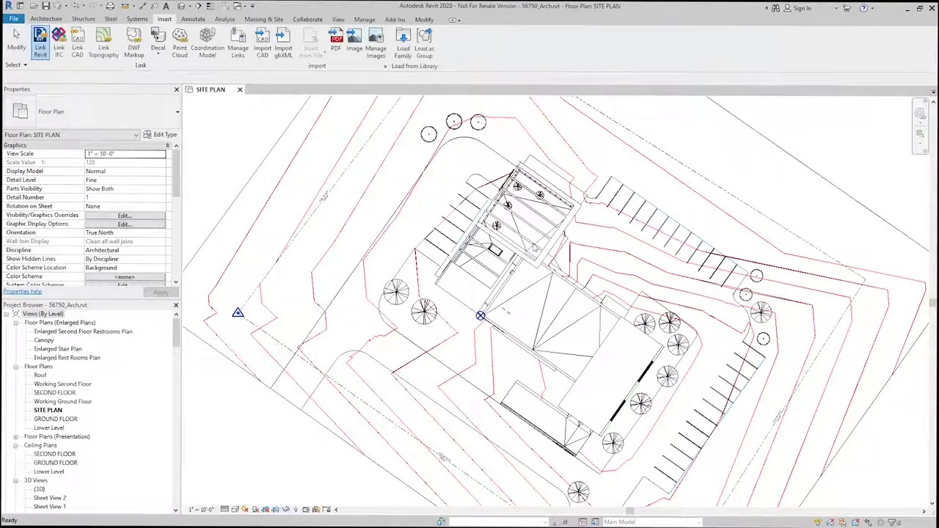
Publish shared coordinates to the linked 56750_Struct model, keeping the Internal site position
scroll(490, 200, up, 3)
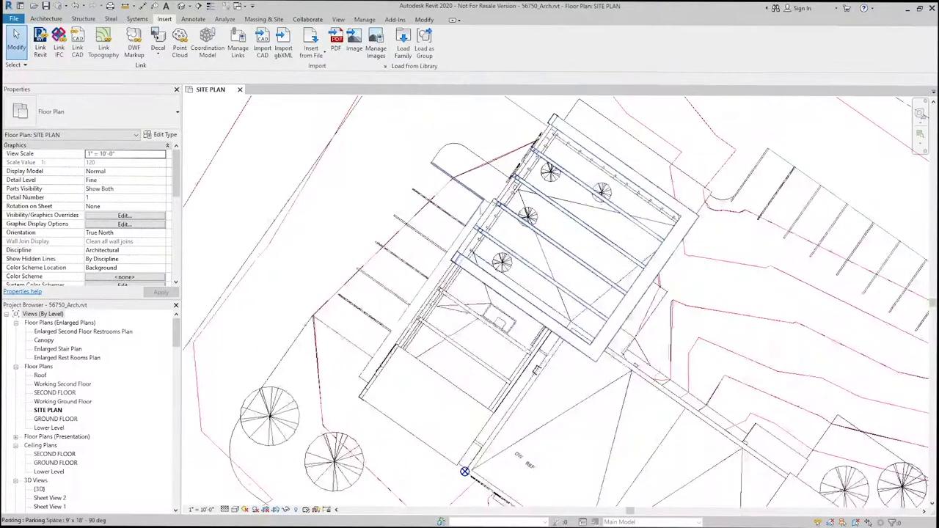
scroll(525, 175, down, 2)
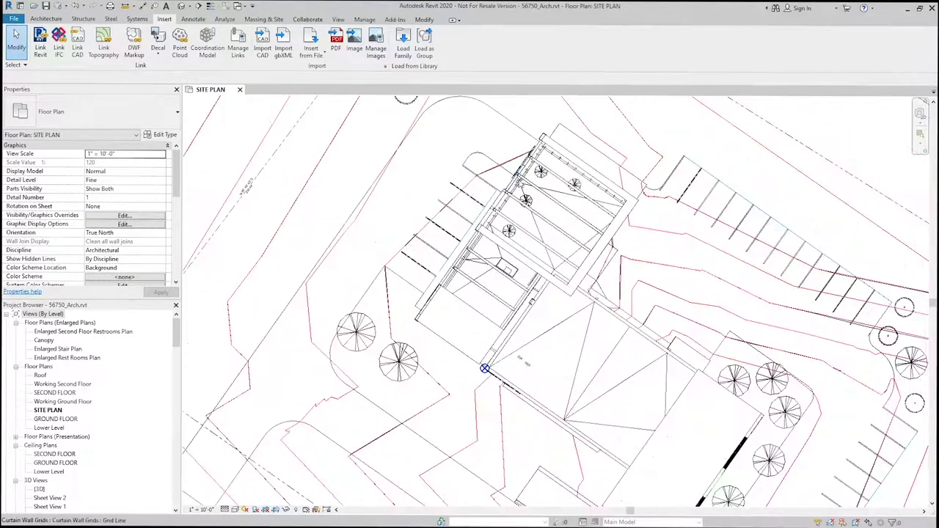
click(363, 20)
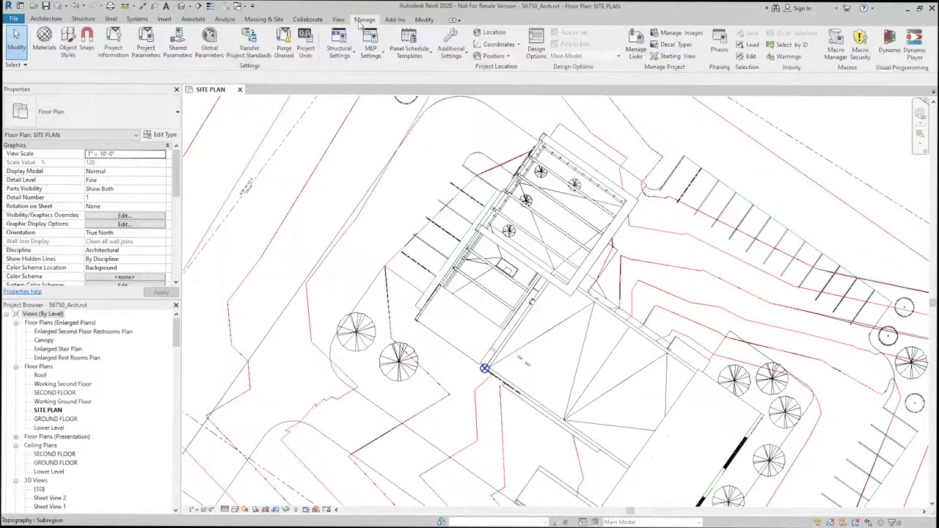
click(499, 44)
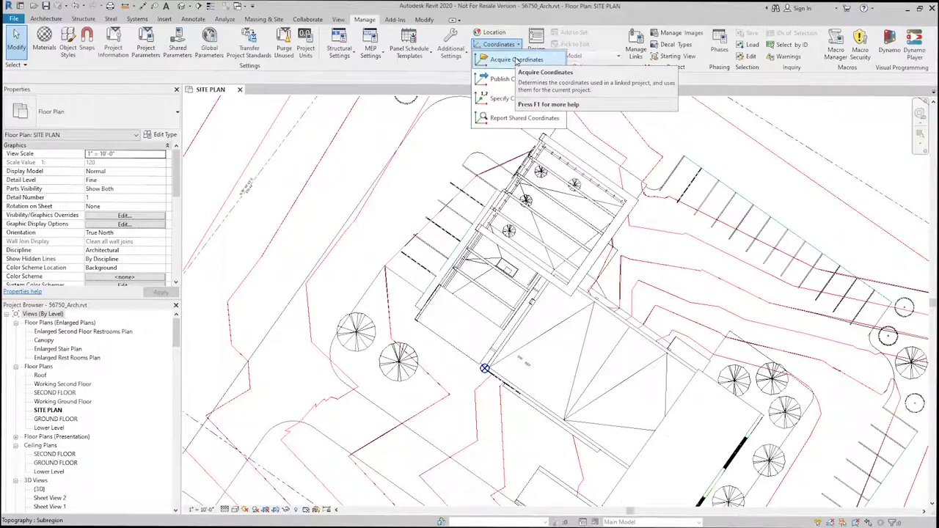
click(503, 79)
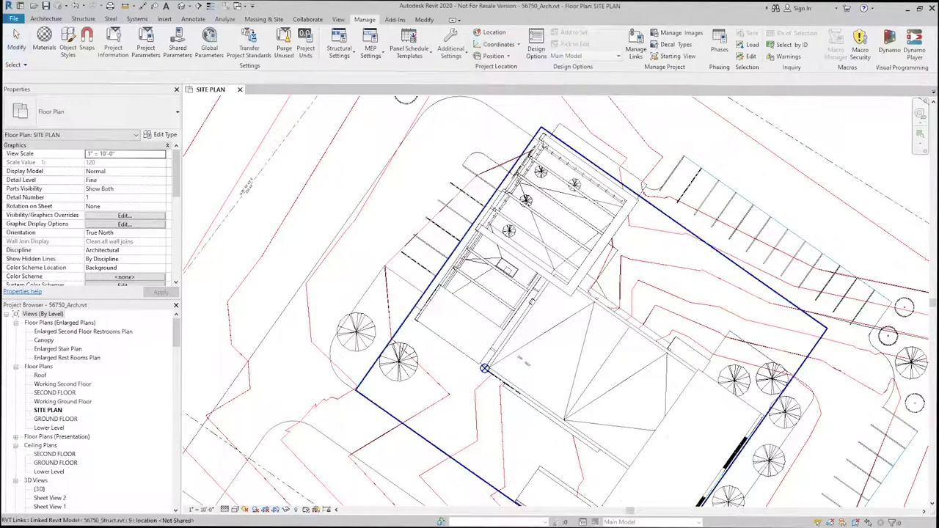
click(544, 143)
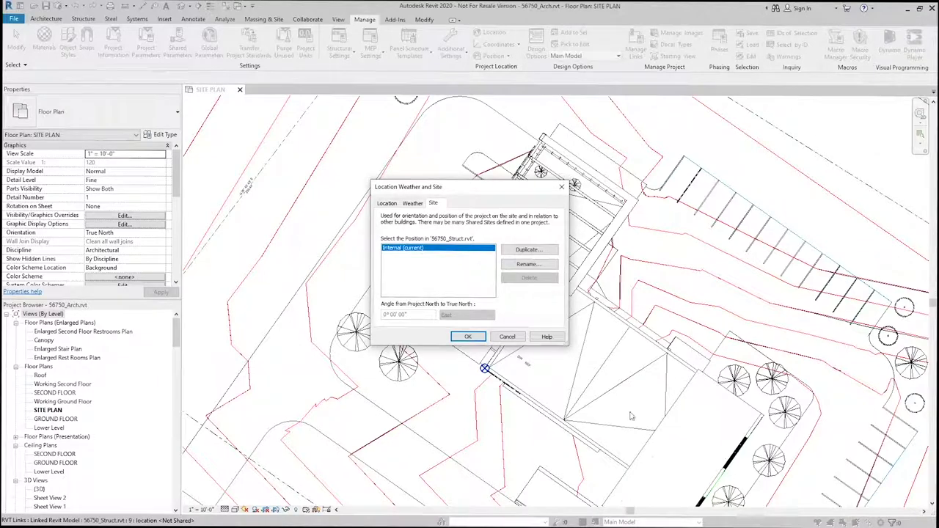
click(468, 336)
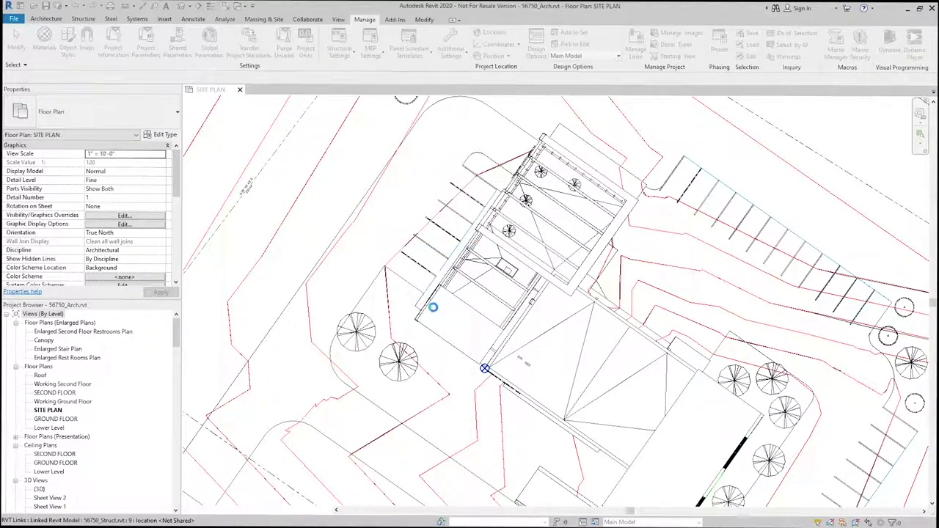